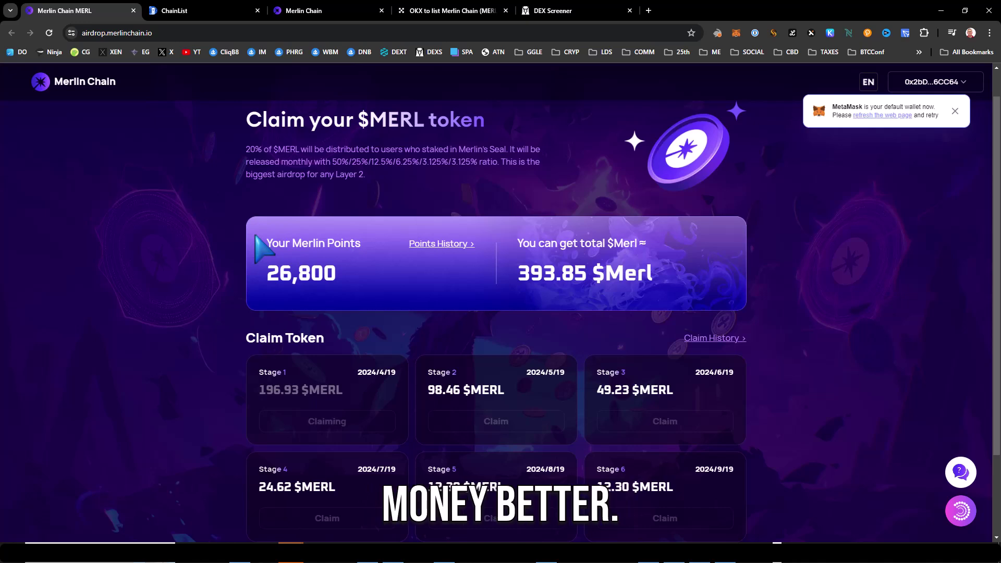
Review the six claim stages, with Stage 1's 196.93 $MERL claiming, and close the MetaMask notice
{"action": "scroll", "coordinate": [224, 292], "scroll_direction": "down", "scroll_amount": 2}
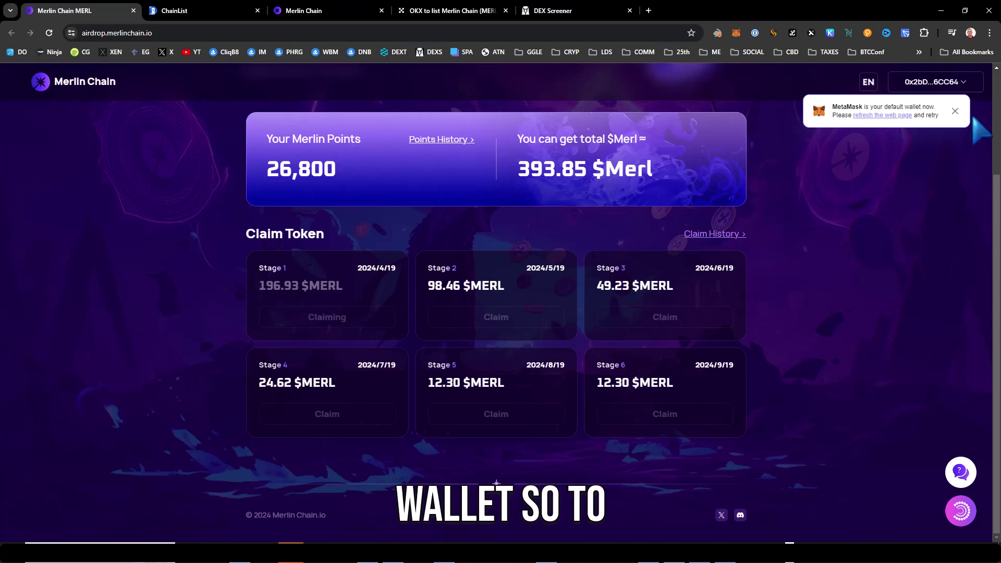
{"action": "left_click", "coordinate": [956, 111]}
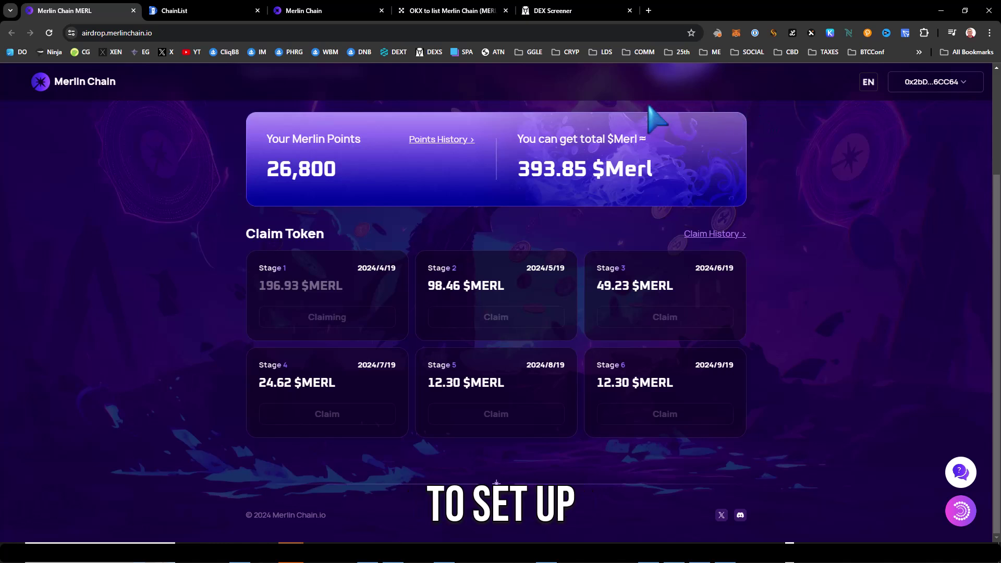
Start adding Merlin Mainnet (chain ID 4200) from ChainList and check its full network details
{"action": "left_click", "coordinate": [197, 11]}
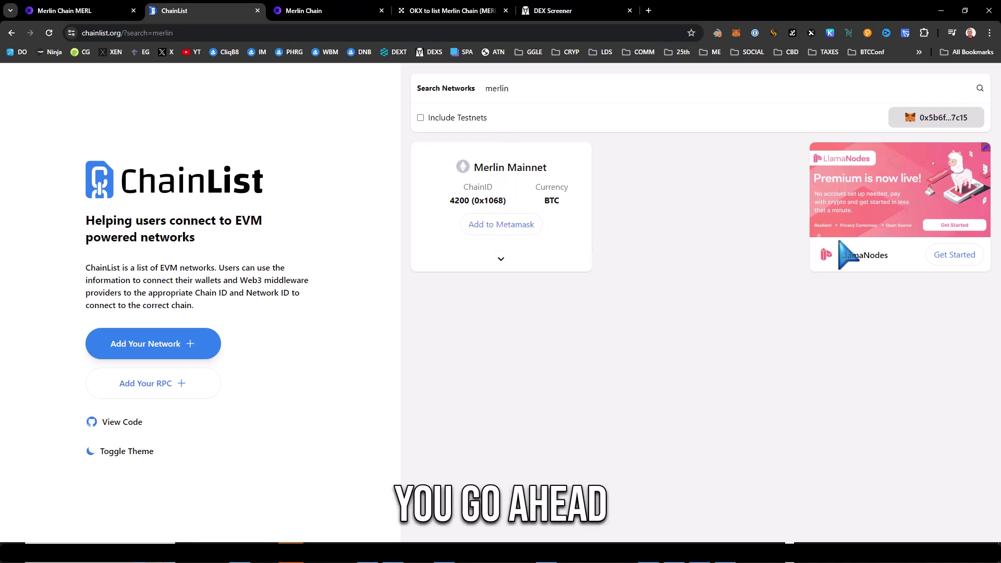
{"action": "left_click", "coordinate": [540, 227]}
{"action": "left_click", "coordinate": [917, 225]}
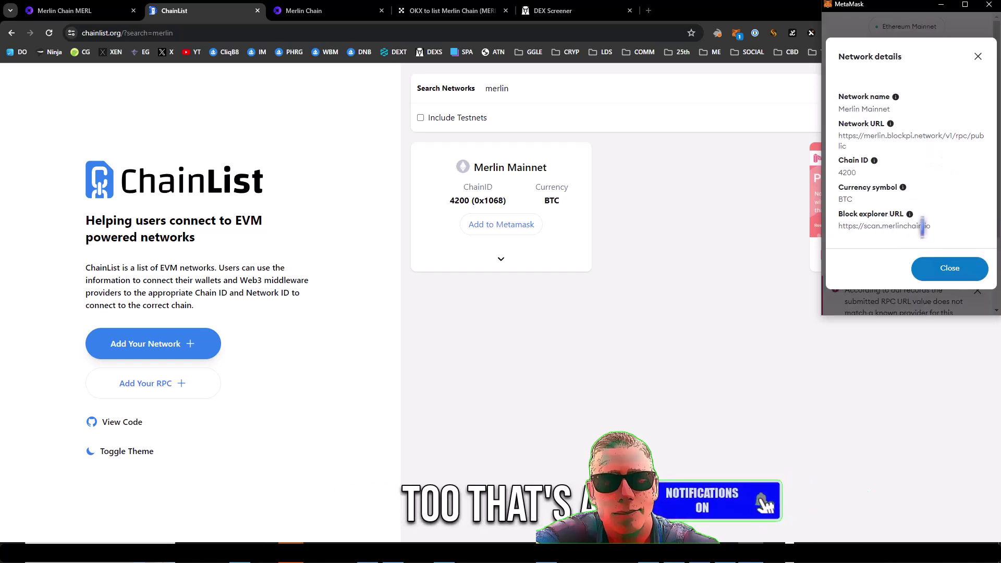
{"action": "left_click_drag", "start_coordinate": [931, 226], "coordinate": [838, 227]}
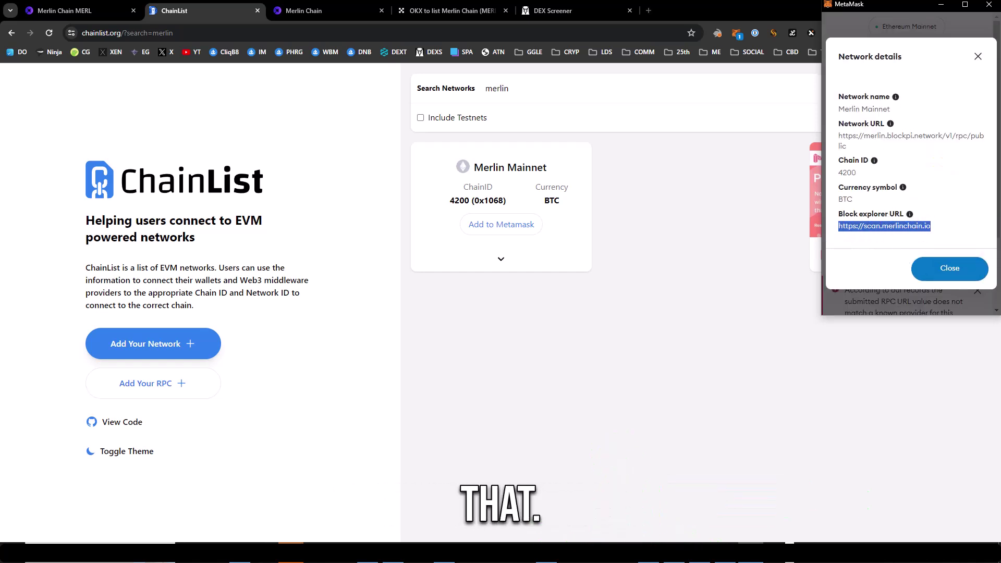
{"action": "key", "text": "alt+Tab"}
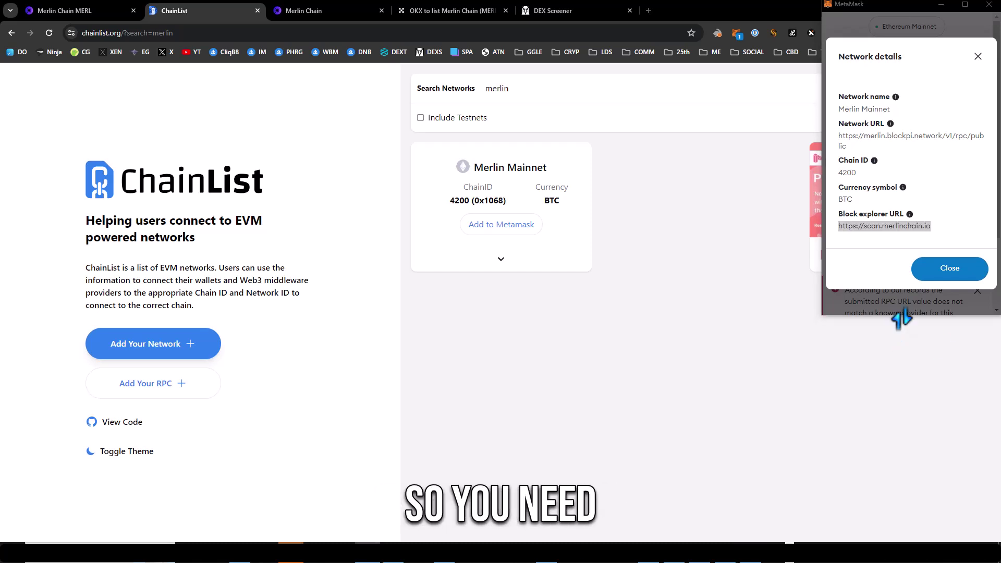
{"action": "left_click", "coordinate": [935, 277]}
{"action": "left_click", "coordinate": [947, 269]}
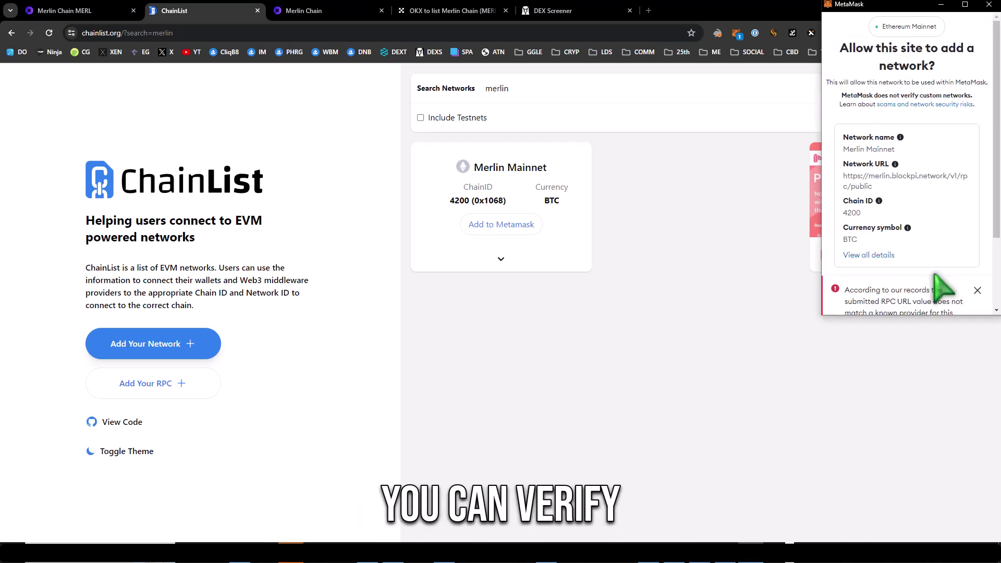
{"action": "scroll", "coordinate": [905, 261], "scroll_direction": "down", "scroll_amount": 3}
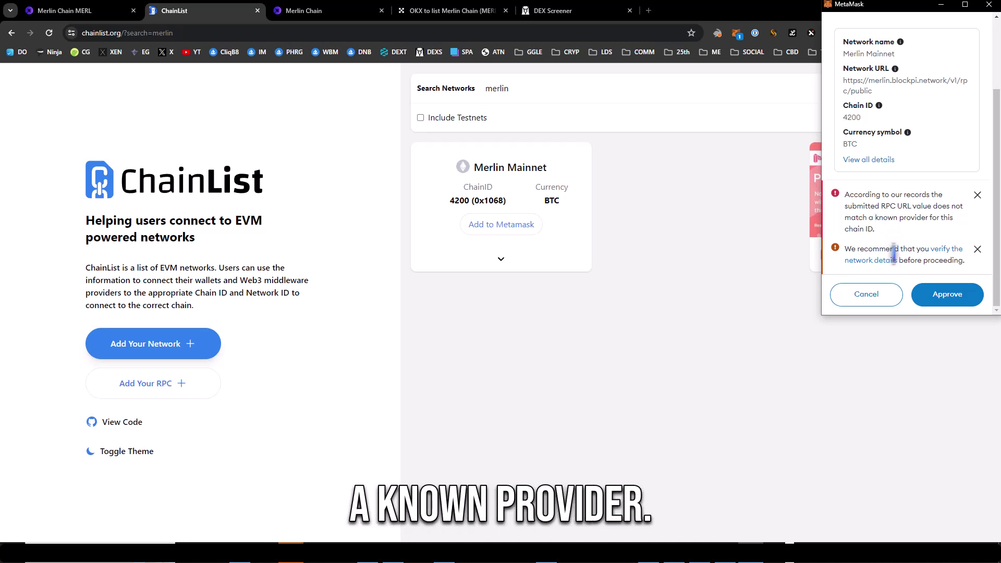
Approve Merlin Mainnet in MetaMask and switch the wallet onto it
{"action": "left_click", "coordinate": [939, 300]}
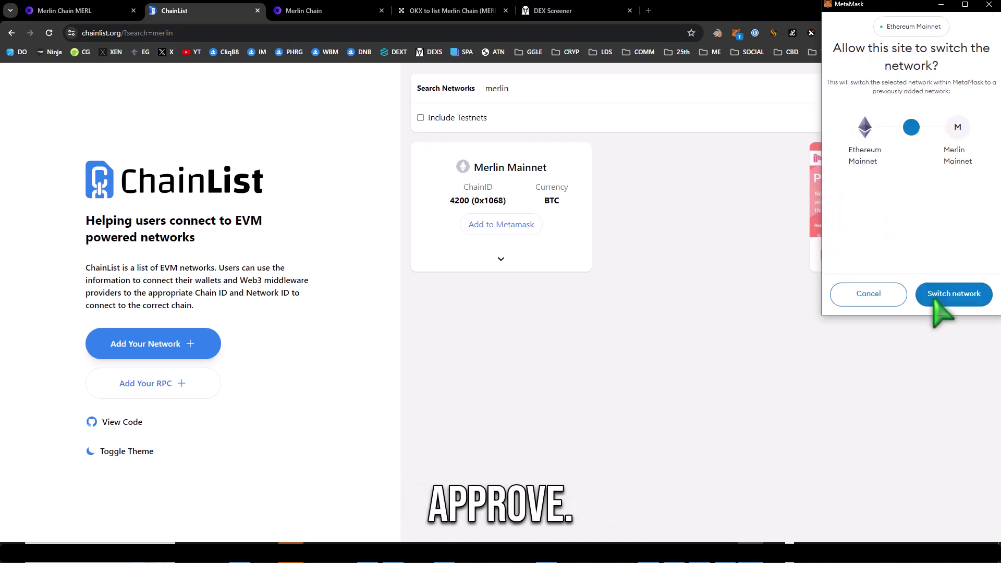
{"action": "left_click", "coordinate": [939, 299]}
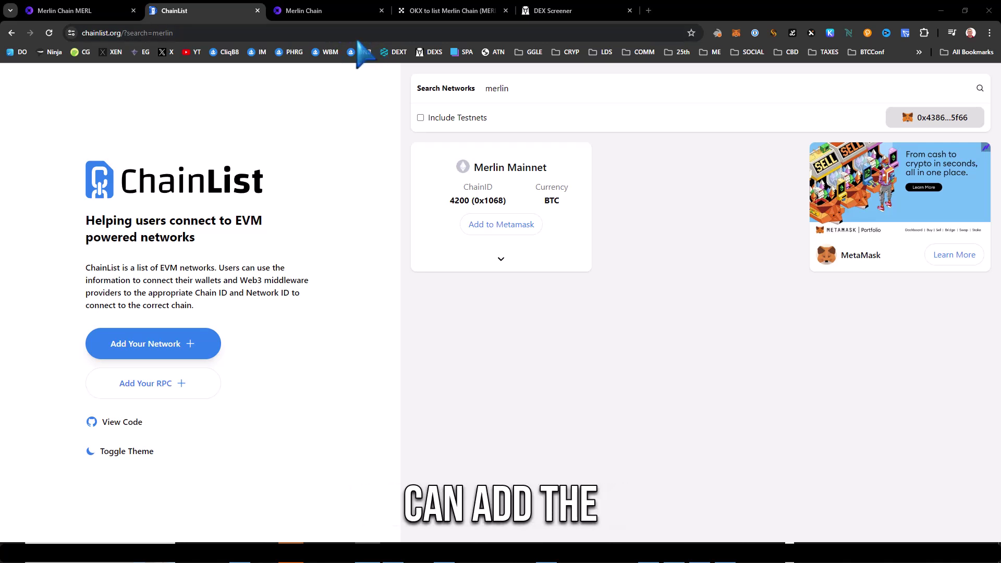
{"action": "mouse_move", "coordinate": [347, 10]}
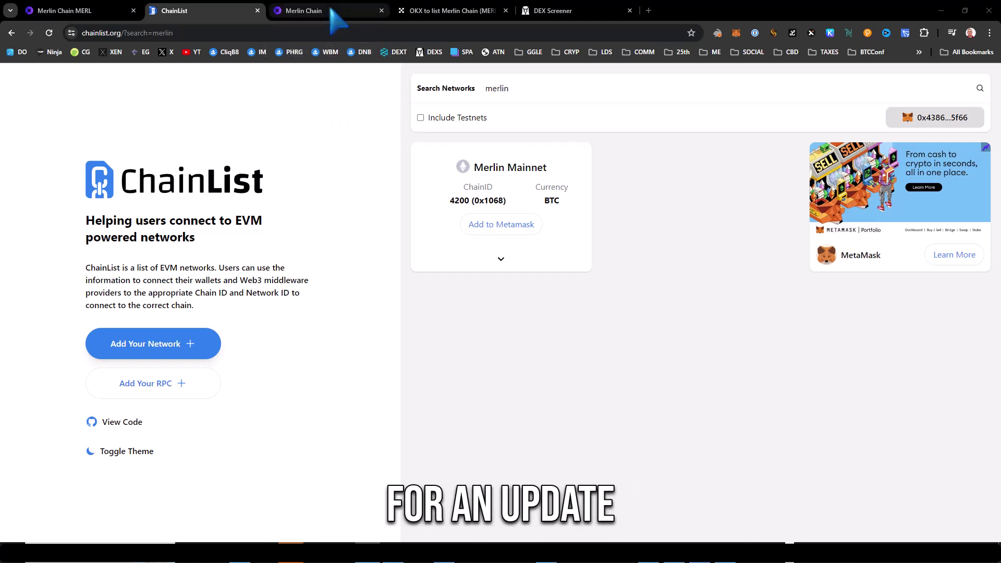
Copy the MERL contract address from the OKX listing article
{"action": "left_click", "coordinate": [331, 9]}
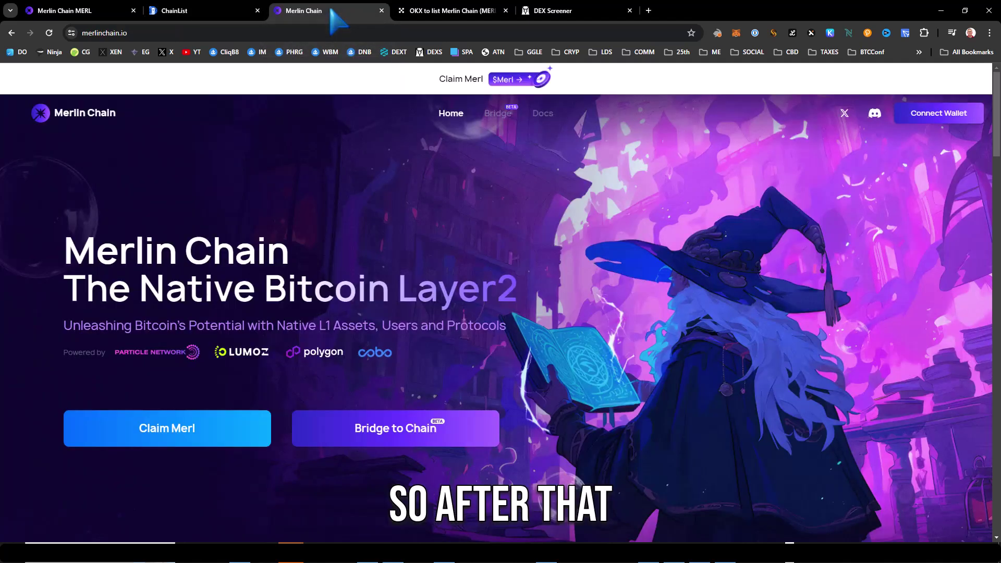
{"action": "left_click", "coordinate": [401, 10]}
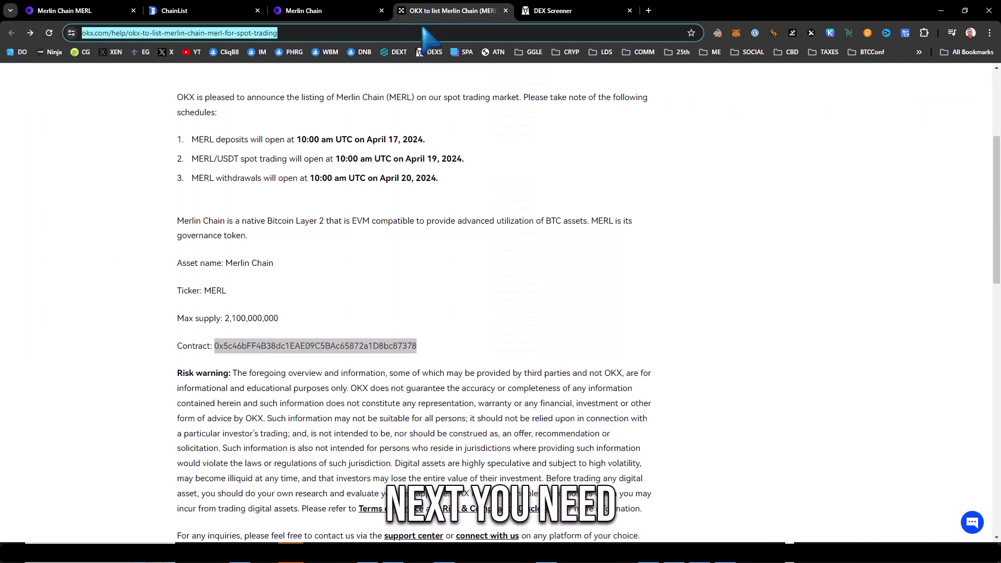
{"action": "right_click", "coordinate": [354, 347]}
{"action": "left_click", "coordinate": [386, 371]}
{"action": "scroll", "coordinate": [374, 302], "scroll_direction": "up", "scroll_amount": 3}
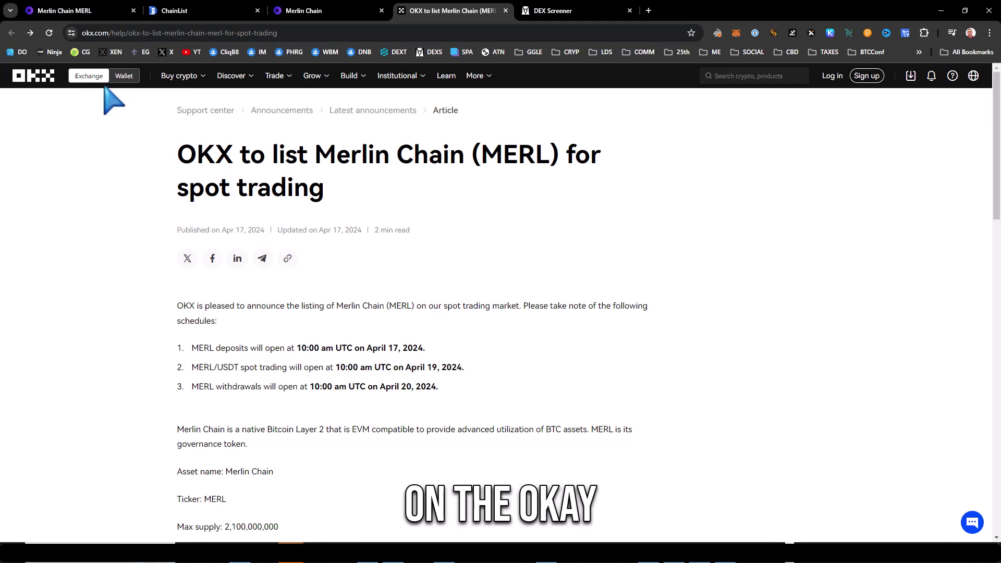
{"action": "scroll", "coordinate": [271, 261], "scroll_direction": "down", "scroll_amount": 4}
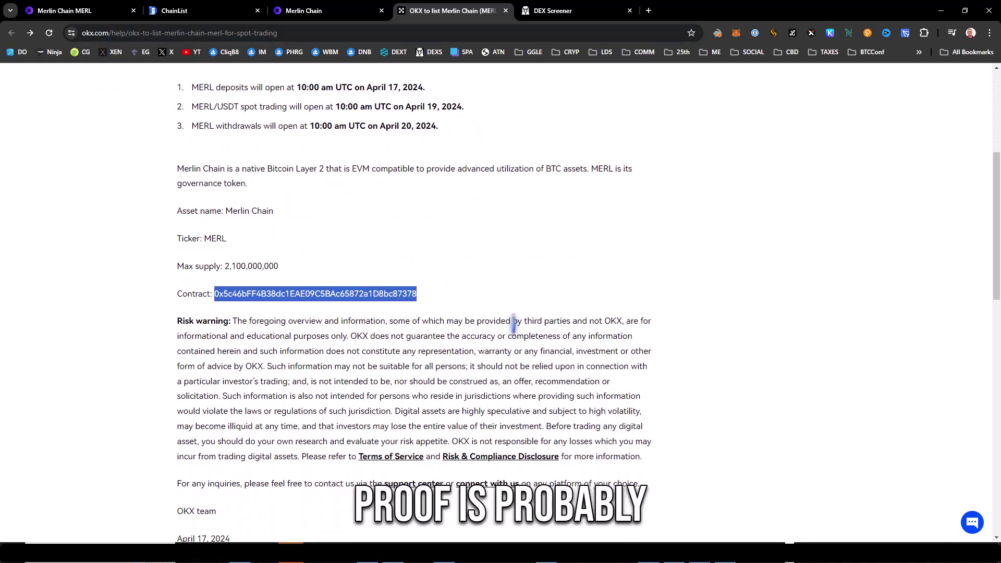
Import MERL into MetaMask by pasting its contract address, then dismiss the imported notice
{"action": "left_click", "coordinate": [736, 33]}
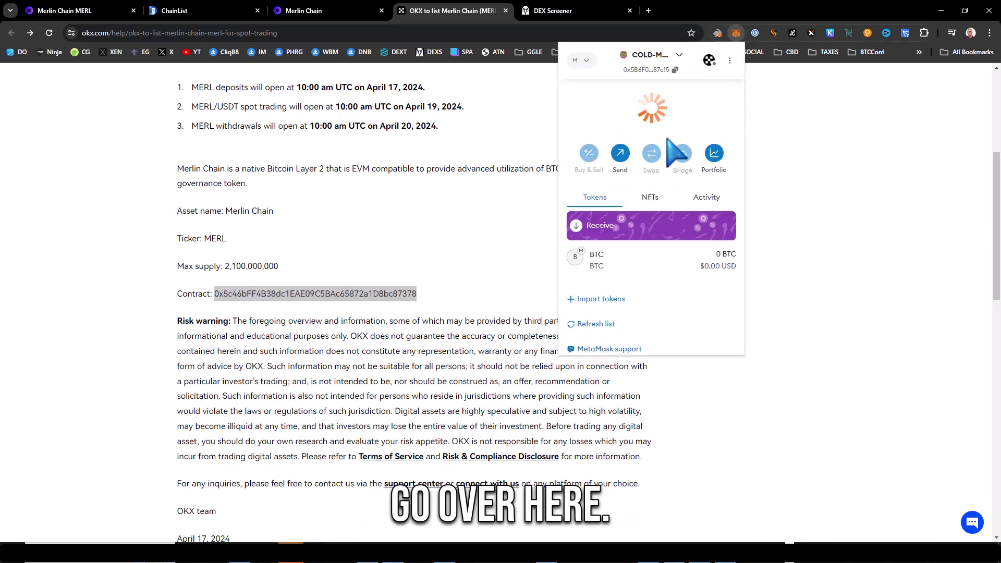
{"action": "left_click", "coordinate": [595, 299]}
{"action": "left_click", "coordinate": [618, 212]}
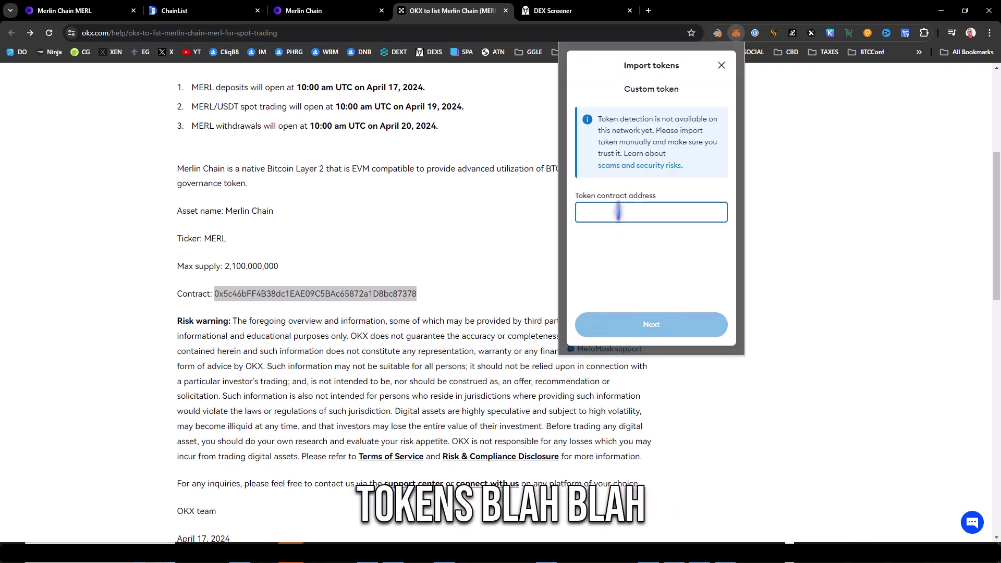
{"action": "key", "text": "ctrl+v"}
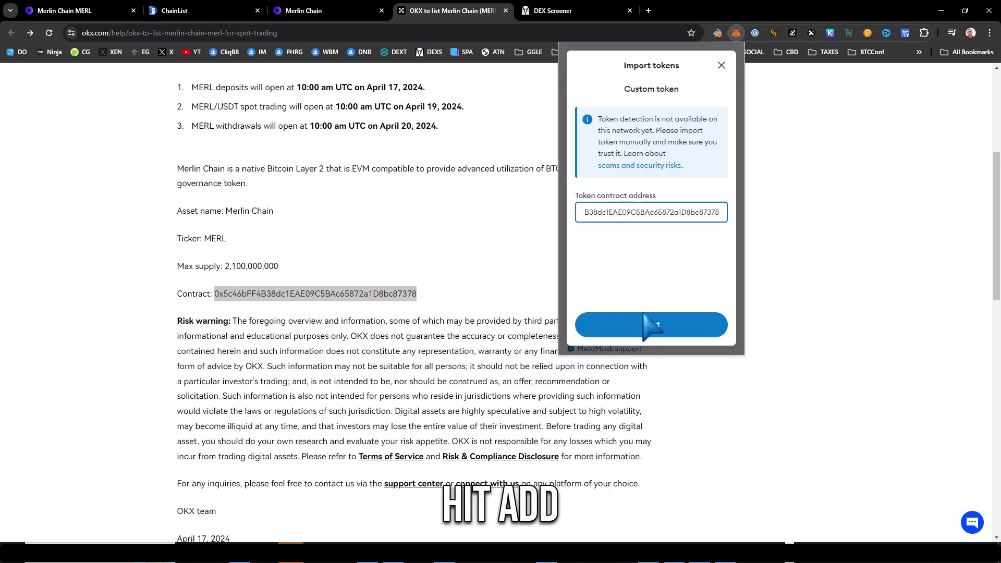
{"action": "left_click", "coordinate": [651, 325]}
{"action": "left_click", "coordinate": [689, 322]}
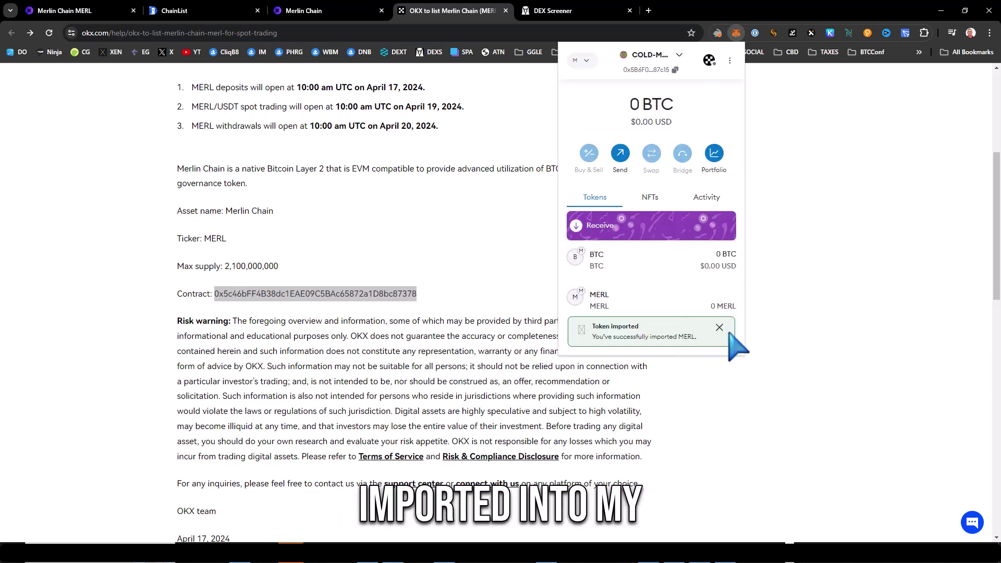
{"action": "left_click", "coordinate": [720, 327]}
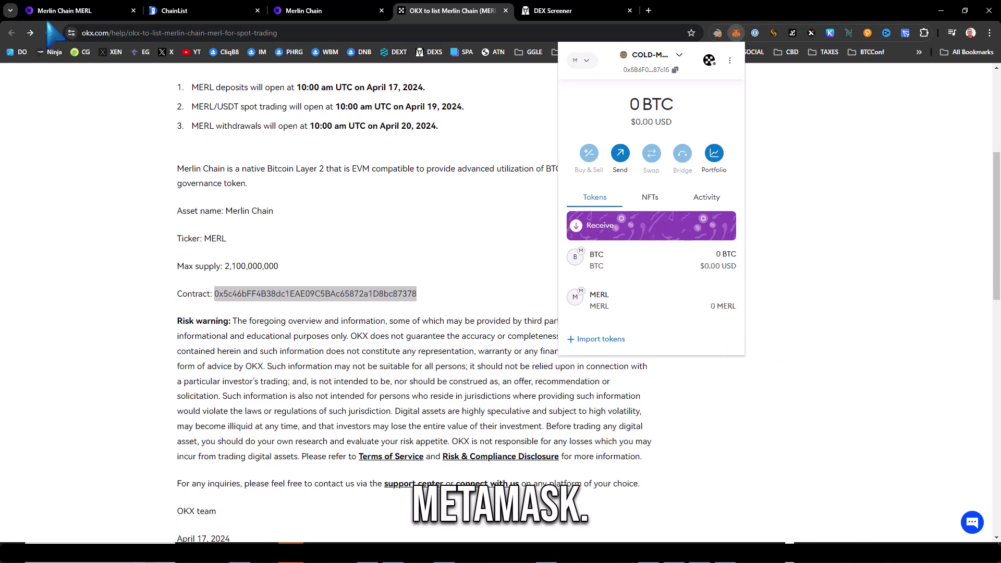
Return to the airdrop page and open Claim History showing Stage 1's 196.93 $MERL claiming
{"action": "left_click", "coordinate": [279, 12]}
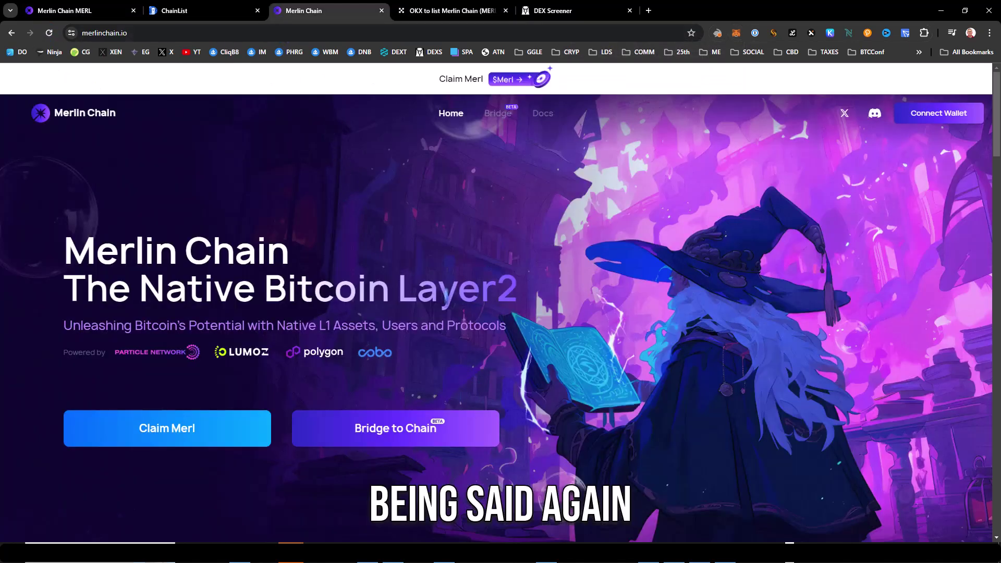
{"action": "left_click", "coordinate": [84, 11]}
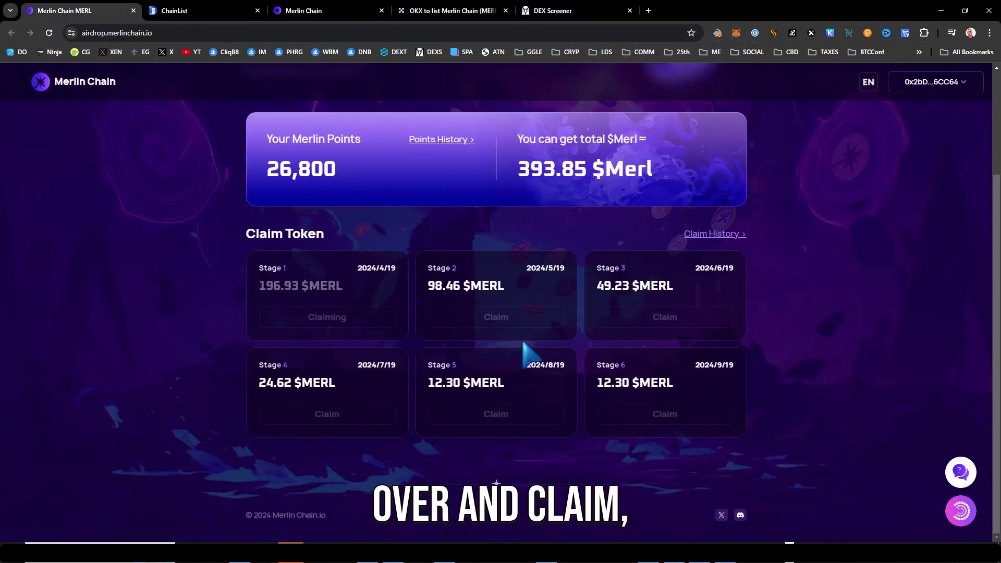
{"action": "left_click", "coordinate": [715, 243]}
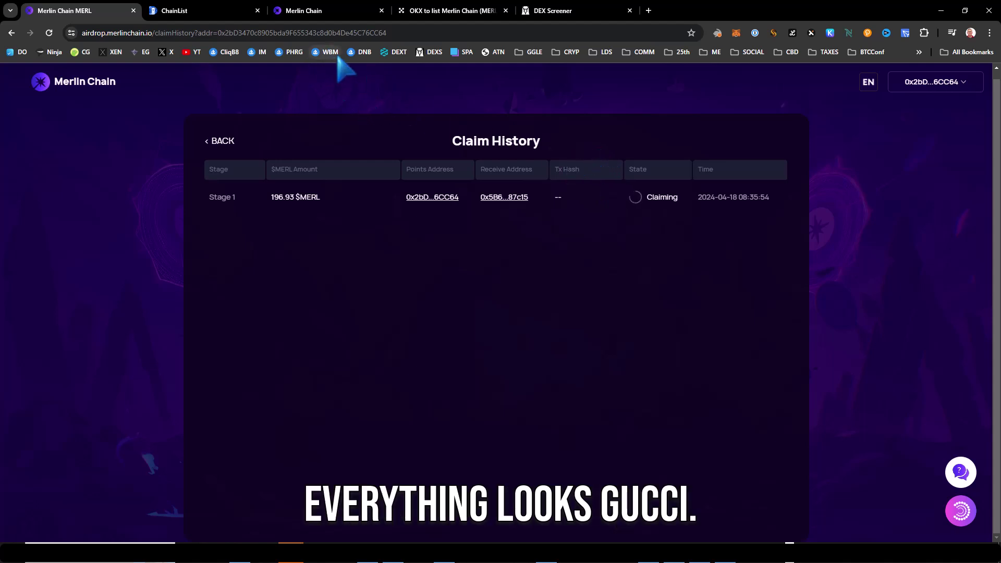
Search DEX Screener for MERL, scroll through its trading pairs, then close the search
{"action": "left_click", "coordinate": [442, 12]}
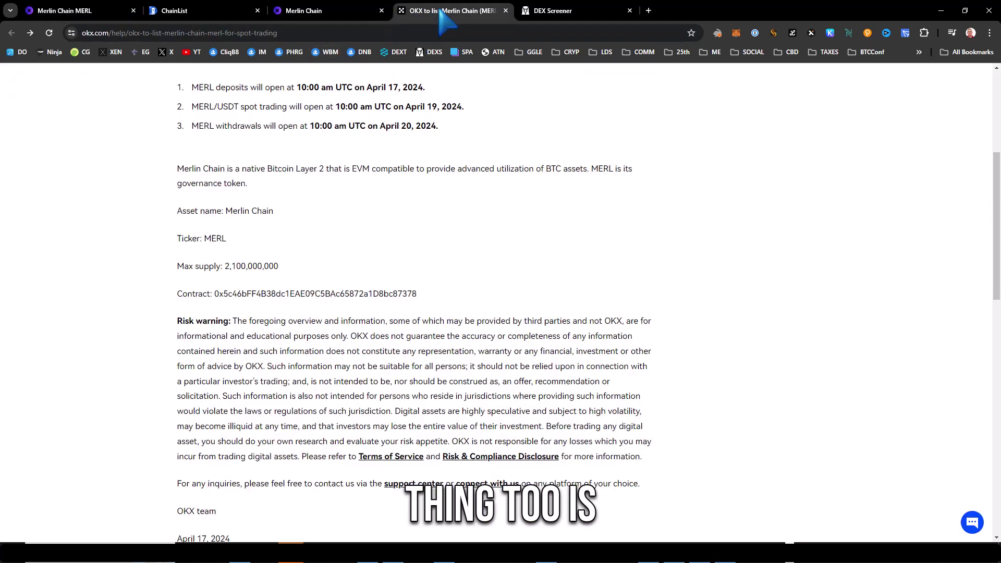
{"action": "left_click", "coordinate": [528, 11]}
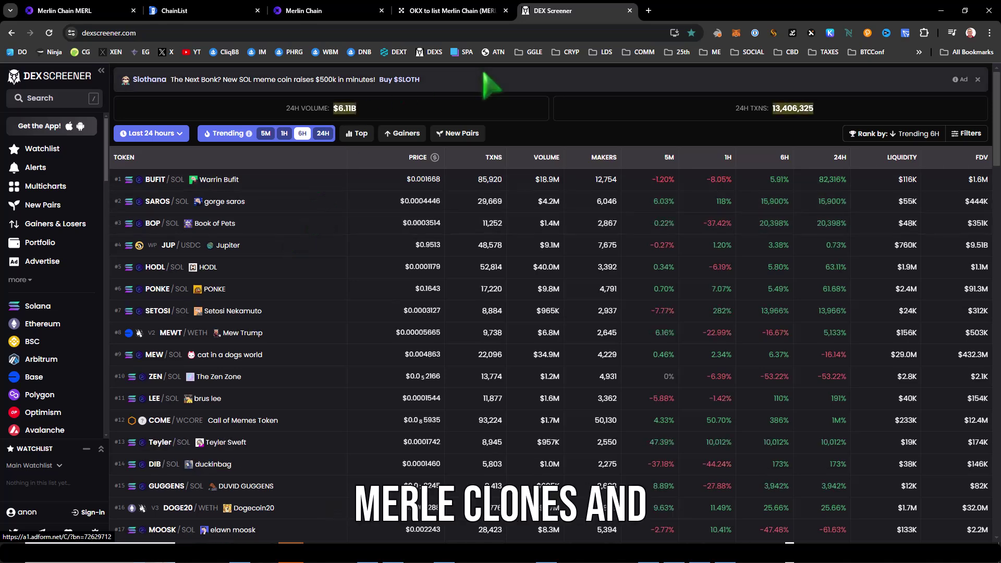
{"action": "left_click", "coordinate": [40, 98]}
{"action": "type", "text": "MERL"}
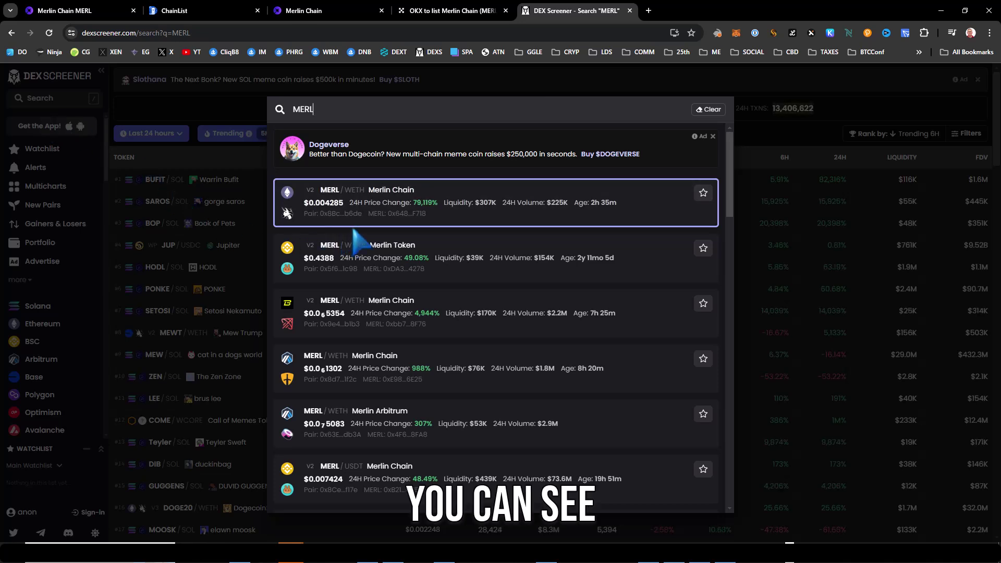
{"action": "scroll", "coordinate": [350, 230], "scroll_direction": "down", "scroll_amount": 2}
{"action": "scroll", "coordinate": [356, 240], "scroll_direction": "down", "scroll_amount": 1}
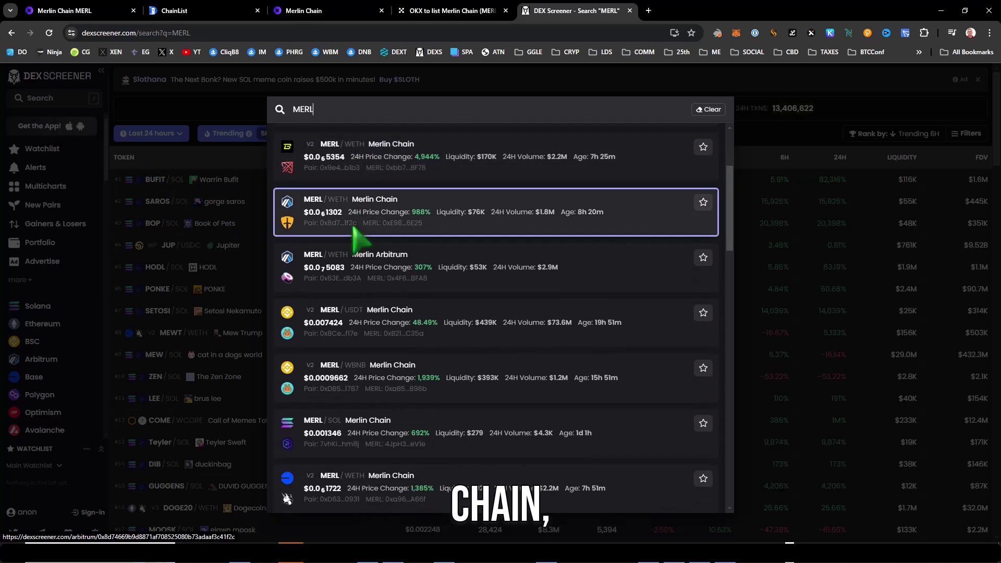
{"action": "scroll", "coordinate": [359, 241], "scroll_direction": "down", "scroll_amount": 2}
{"action": "scroll", "coordinate": [357, 232], "scroll_direction": "down", "scroll_amount": 2}
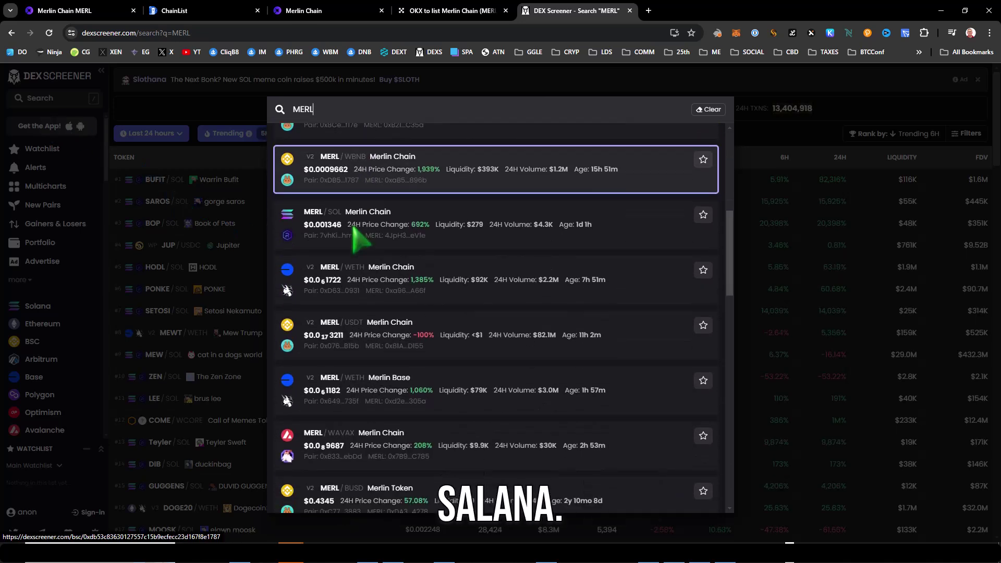
{"action": "left_click", "coordinate": [440, 77]}
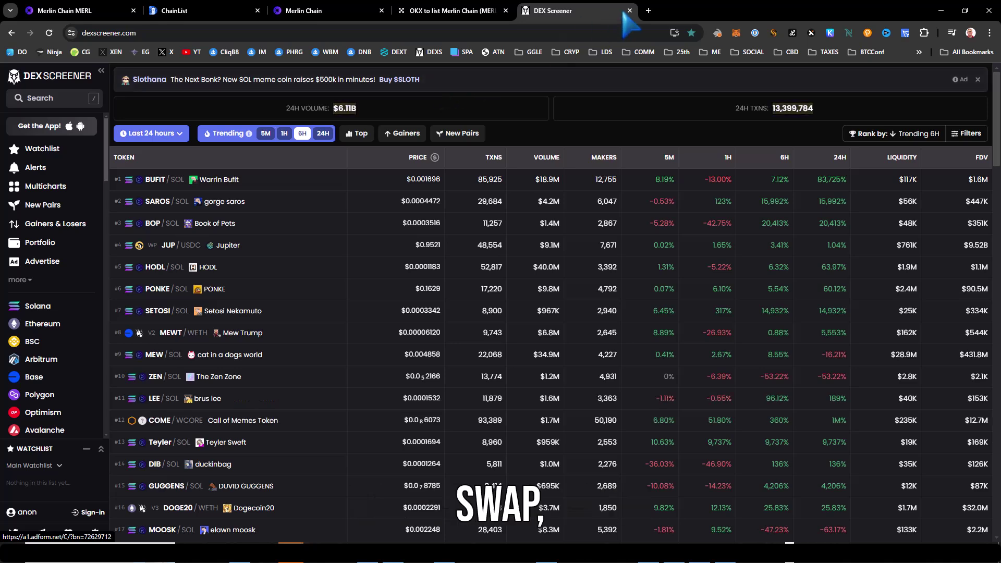
Open MerlinSwap from Bookmark Ninja and search its token selector for the MERL contract, finding no match
{"action": "left_click", "coordinate": [649, 10]}
{"action": "left_click", "coordinate": [52, 52]}
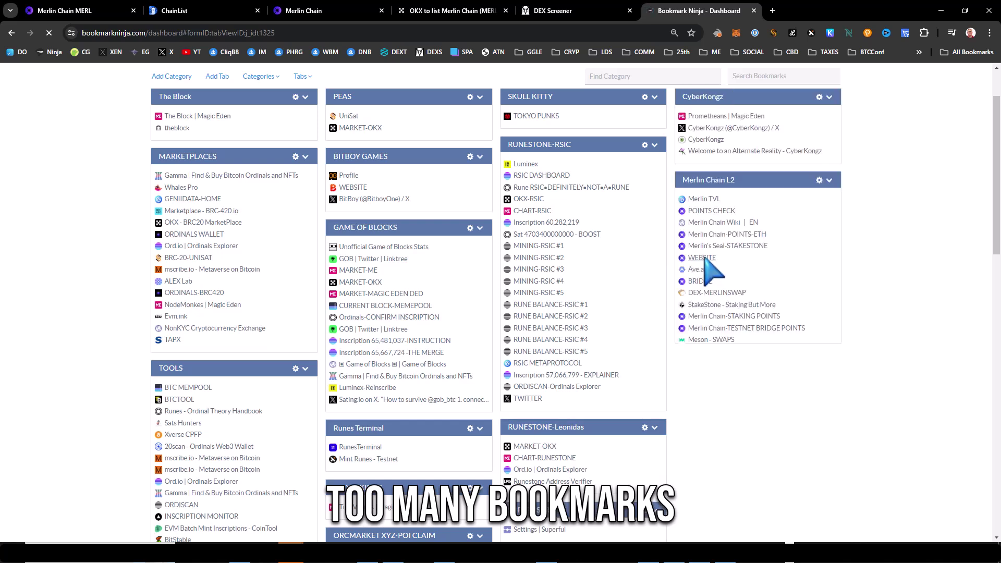
{"action": "left_click", "coordinate": [702, 258]}
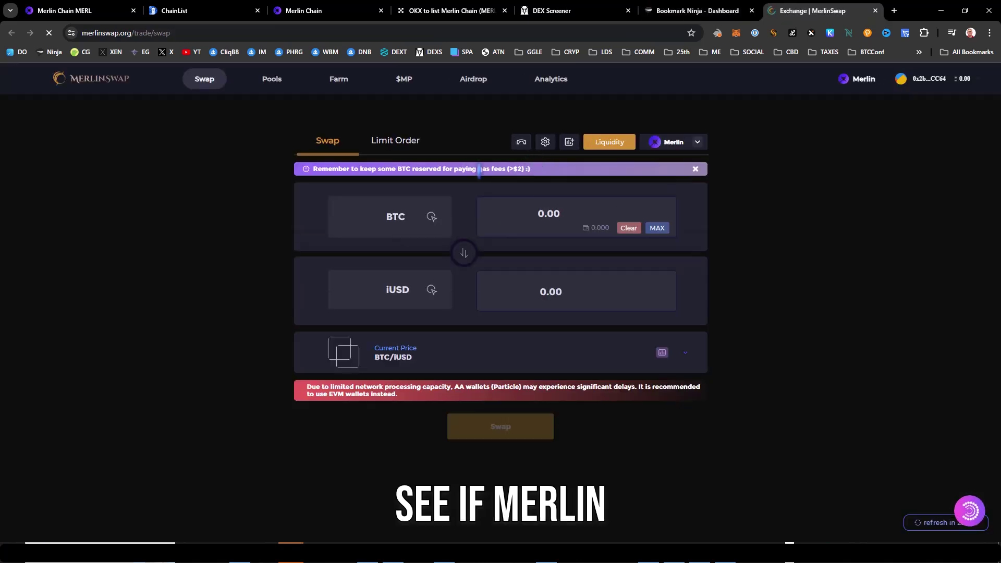
{"action": "left_click", "coordinate": [438, 222]}
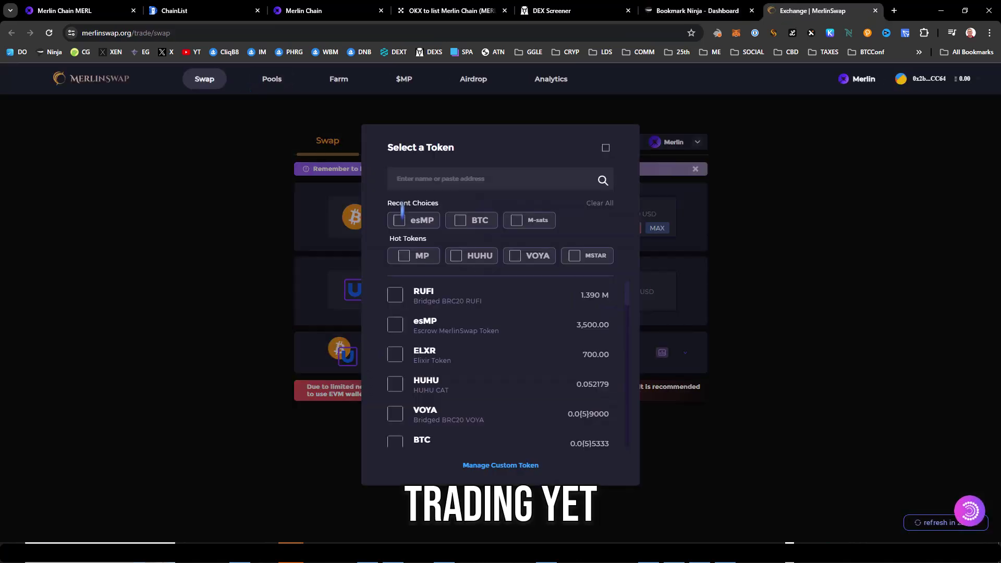
{"action": "key", "text": "ctrl+v"}
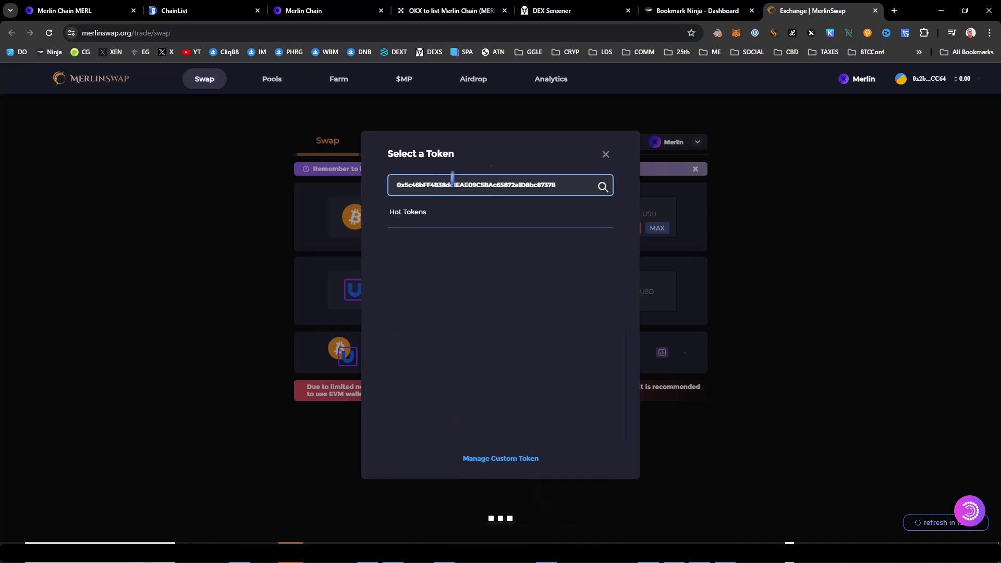
{"action": "left_click", "coordinate": [605, 148]}
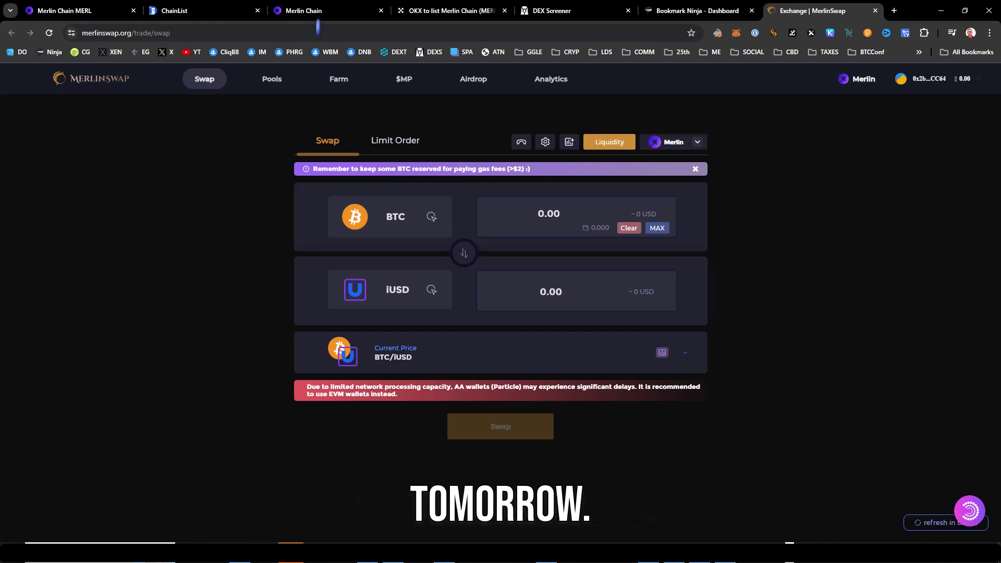
Go BACK from Claim History to the Claim Token page listing all six stages
{"action": "left_click", "coordinate": [60, 11]}
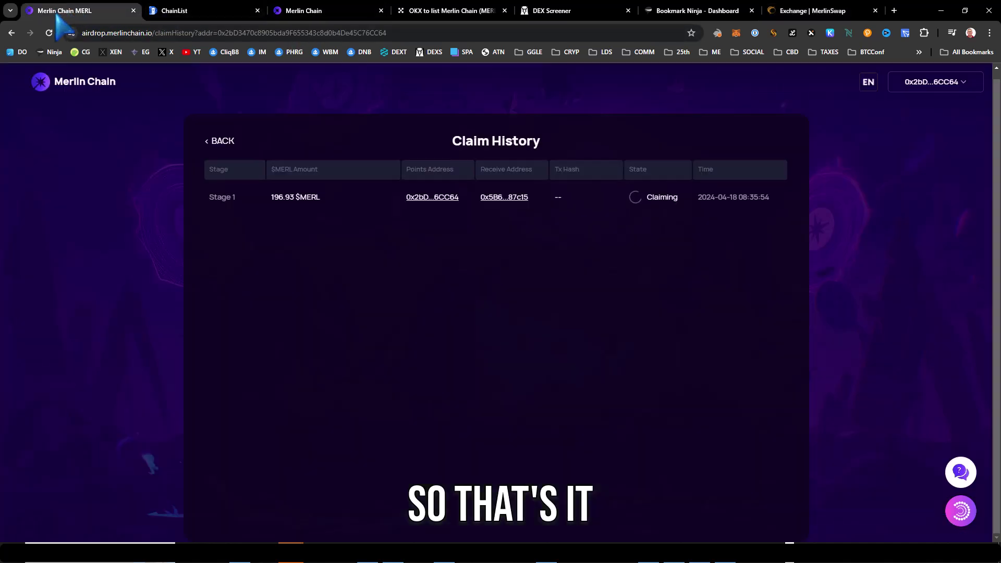
{"action": "left_click", "coordinate": [221, 142]}
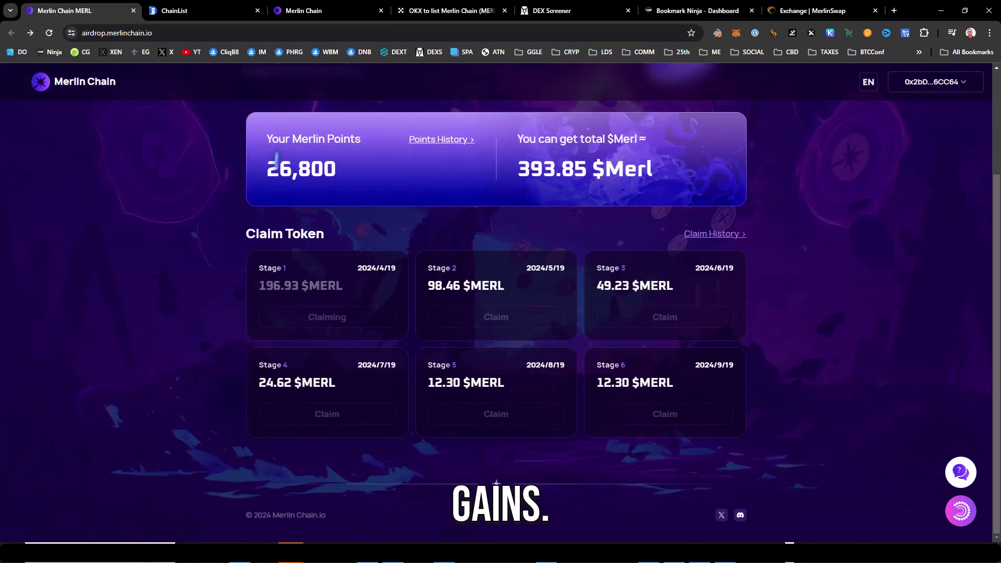